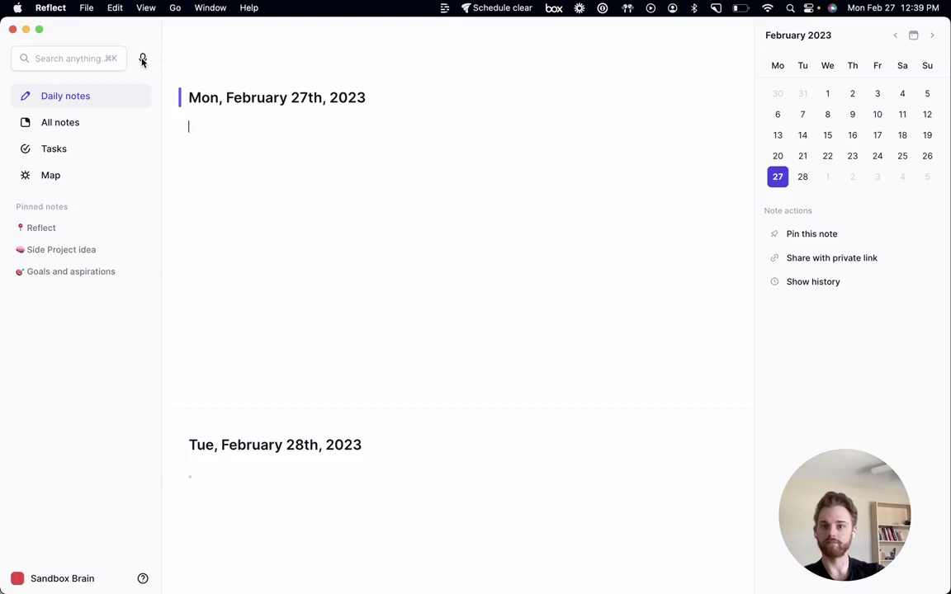
Step: Start a voice memo recording from the microphone beside the search box on today's note
{"action": "left_click", "coordinate": [143, 58]}
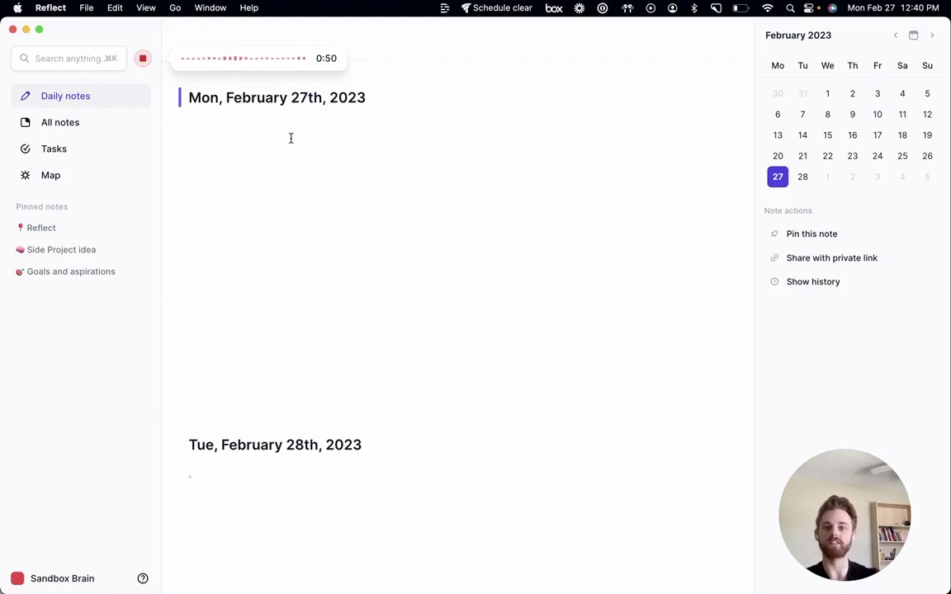
Step: Stop the voice memo and scroll to its Airbnb prep transcript under Audio memos
{"action": "left_click", "coordinate": [143, 57]}
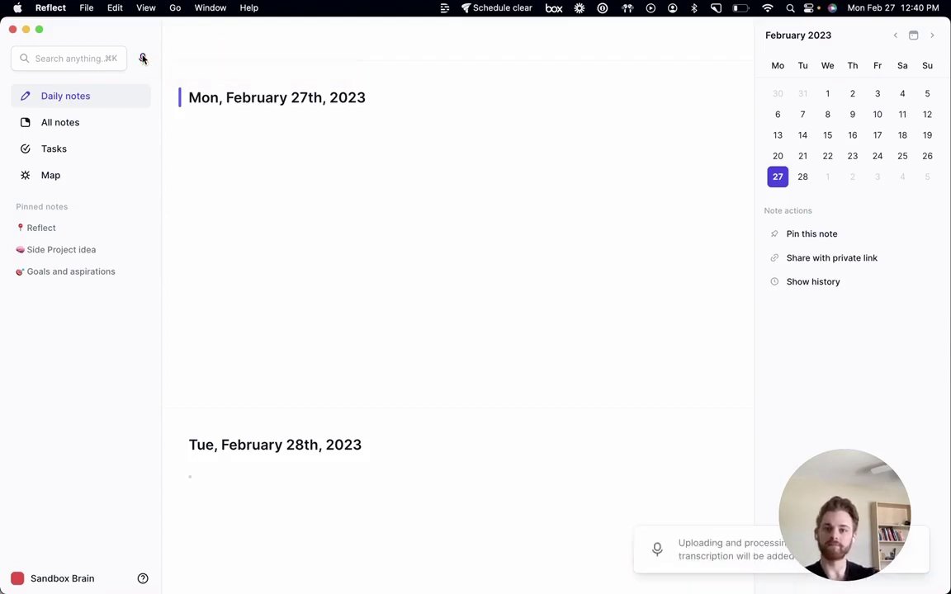
{"action": "mouse_move", "coordinate": [844, 515]}
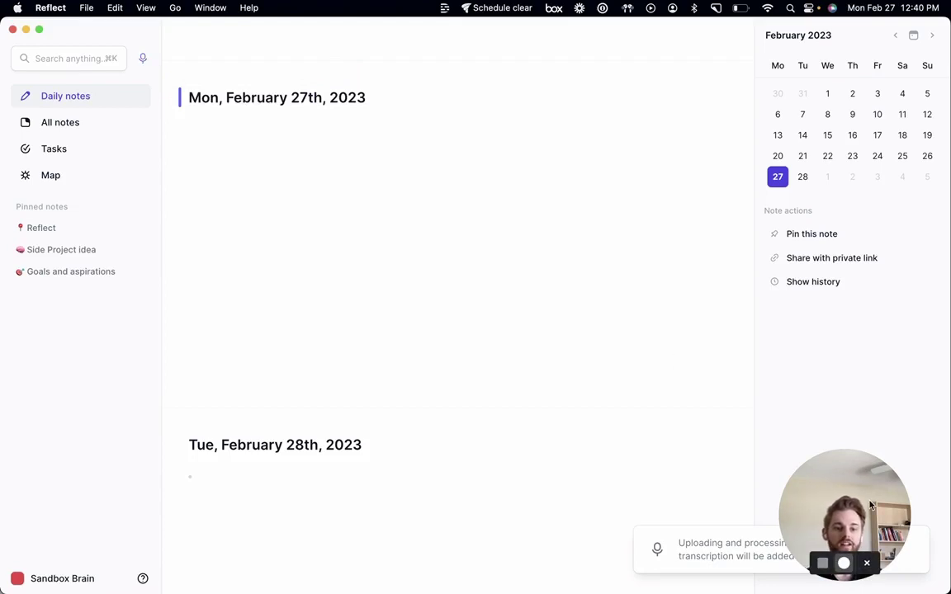
{"action": "left_click_drag", "start_coordinate": [869, 505], "coordinate": [866, 433]}
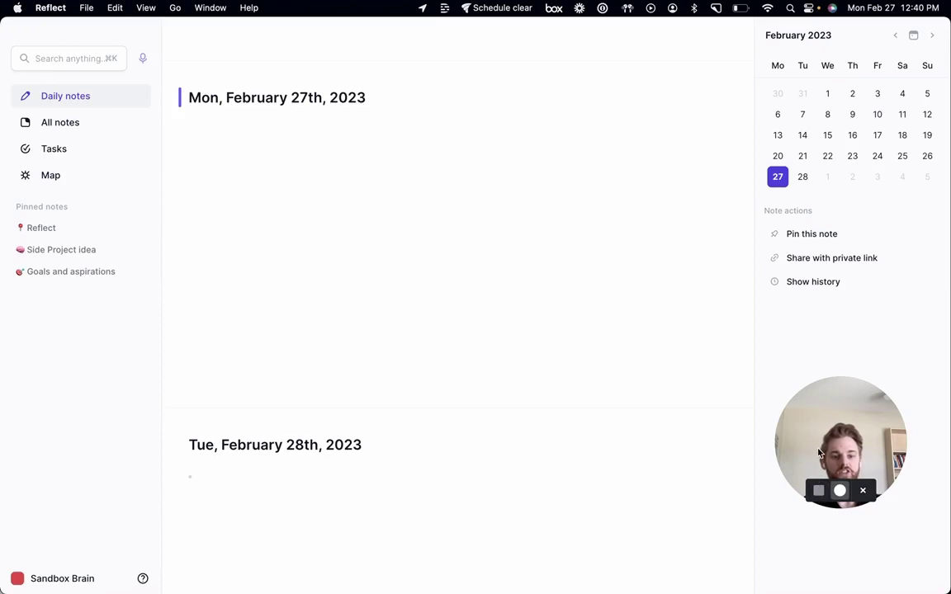
{"action": "left_click_drag", "start_coordinate": [818, 453], "coordinate": [818, 519]}
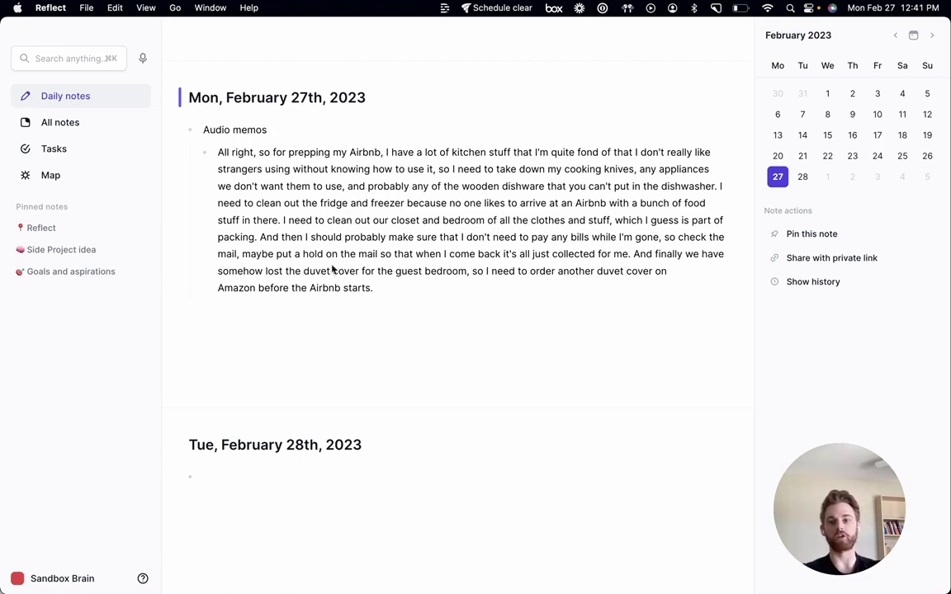
Step: Select the memo transcript and have the AI turn it into a to-do list
{"action": "triple_click", "coordinate": [338, 186]}
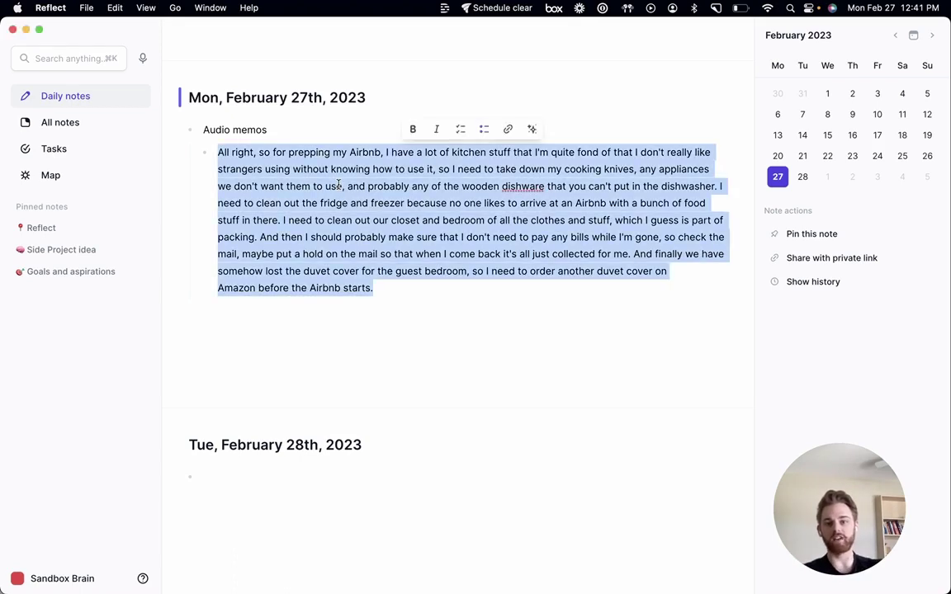
{"action": "left_click", "coordinate": [533, 131]}
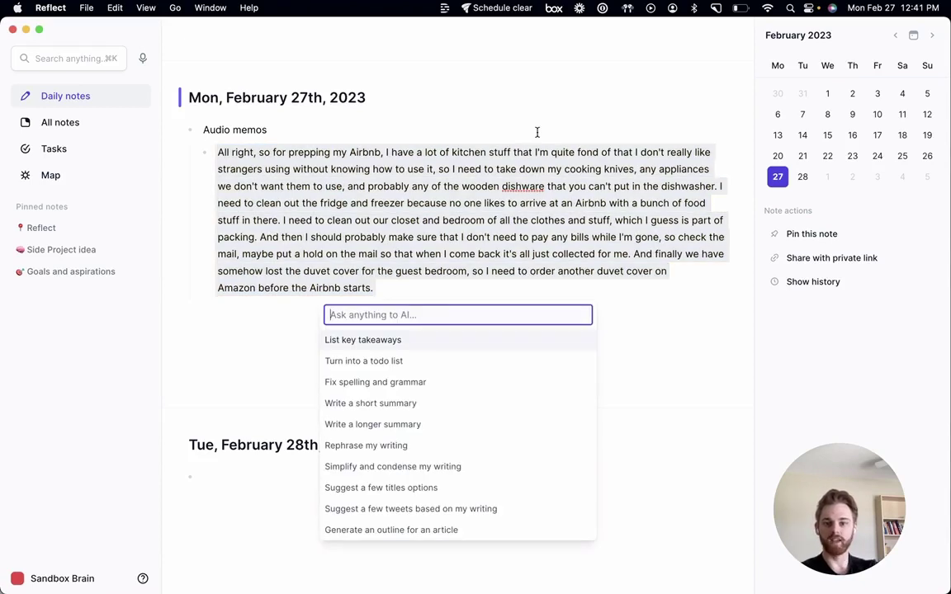
{"action": "left_click", "coordinate": [401, 360]}
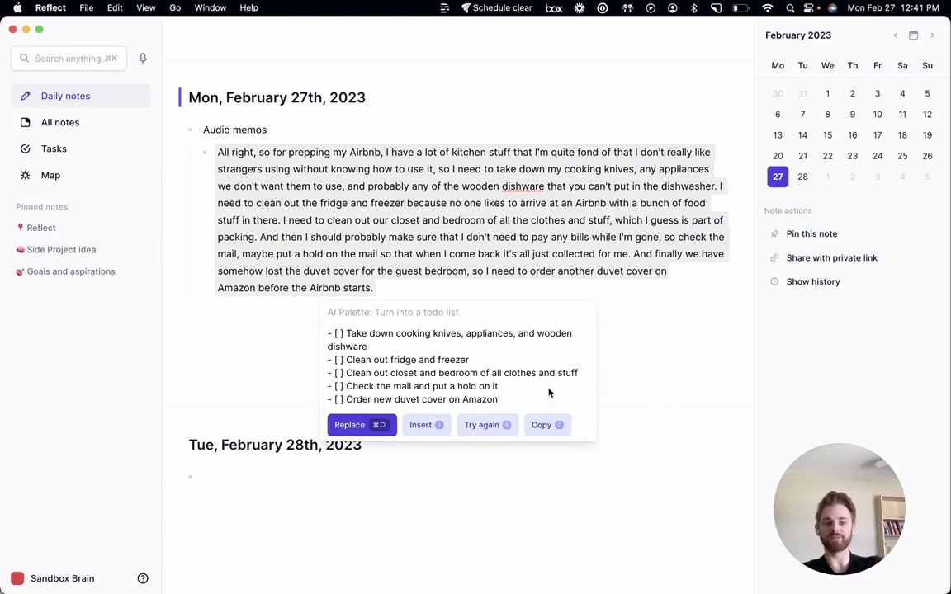
Step: Replace the transcript with the AI to-do list and rename 'Audio memos' to 'Airbnb Prep To-Do'
{"action": "left_click", "coordinate": [376, 424]}
{"action": "triple_click", "coordinate": [245, 128]}
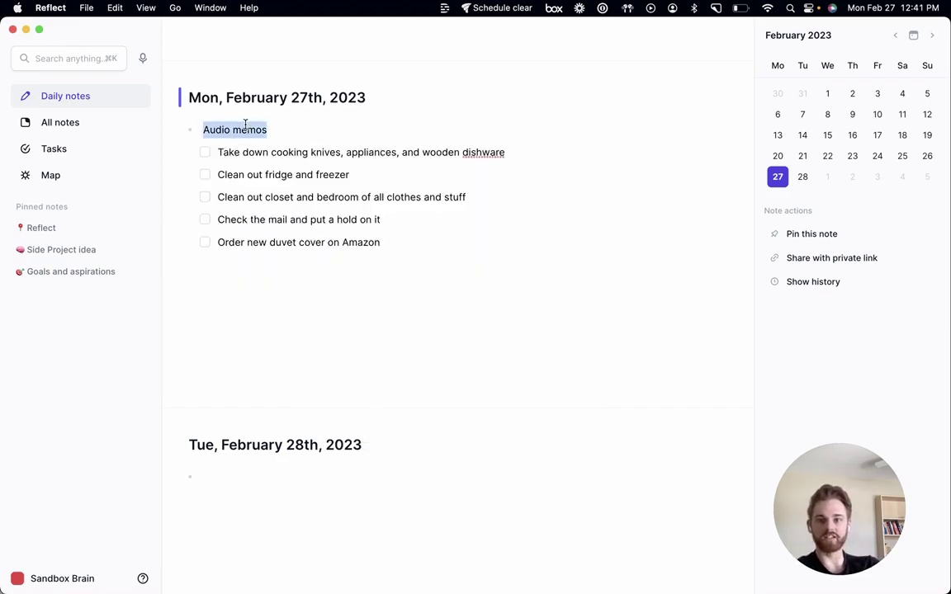
{"action": "type", "text": "Airbn"}
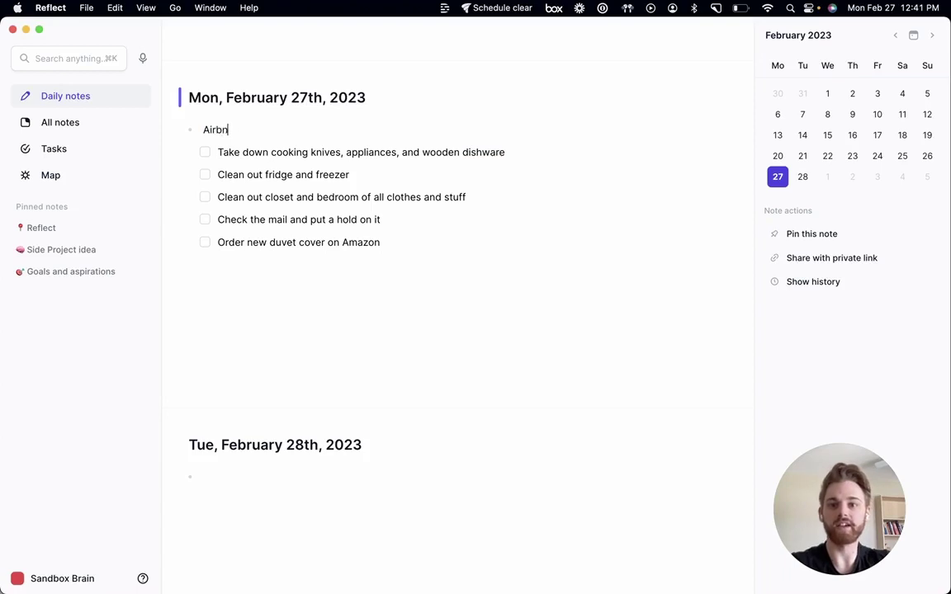
{"action": "type", "text": "b Prep "}
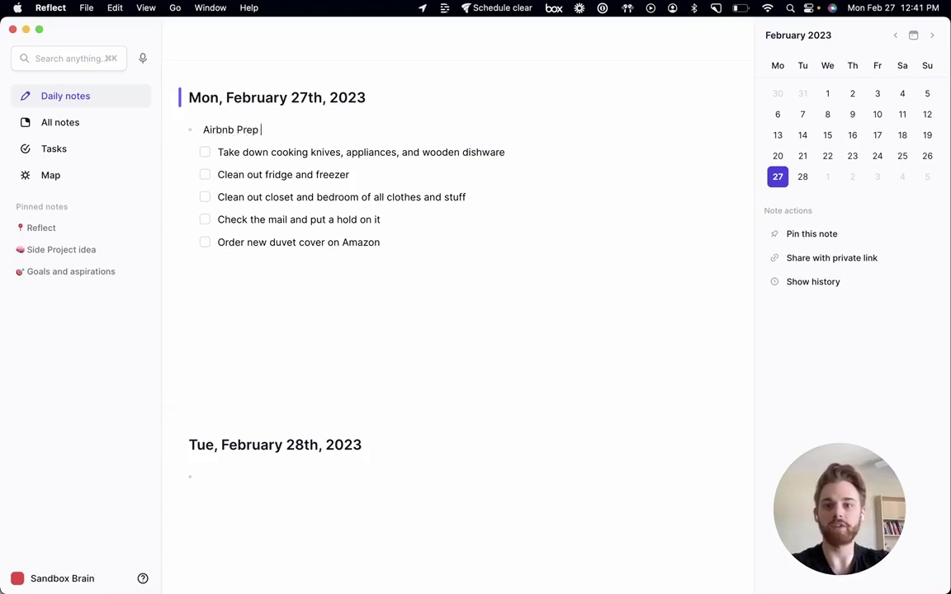
{"action": "type", "text": "To-Do"}
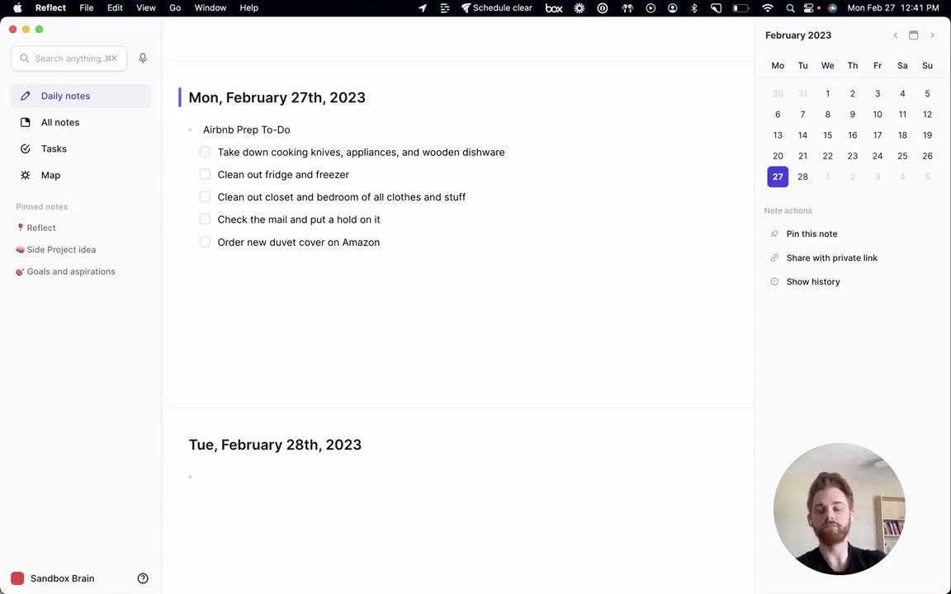
Step: Turn the 'Airbnb Prep To-Do' heading into a linked note using [[
{"action": "triple_click", "coordinate": [228, 129]}
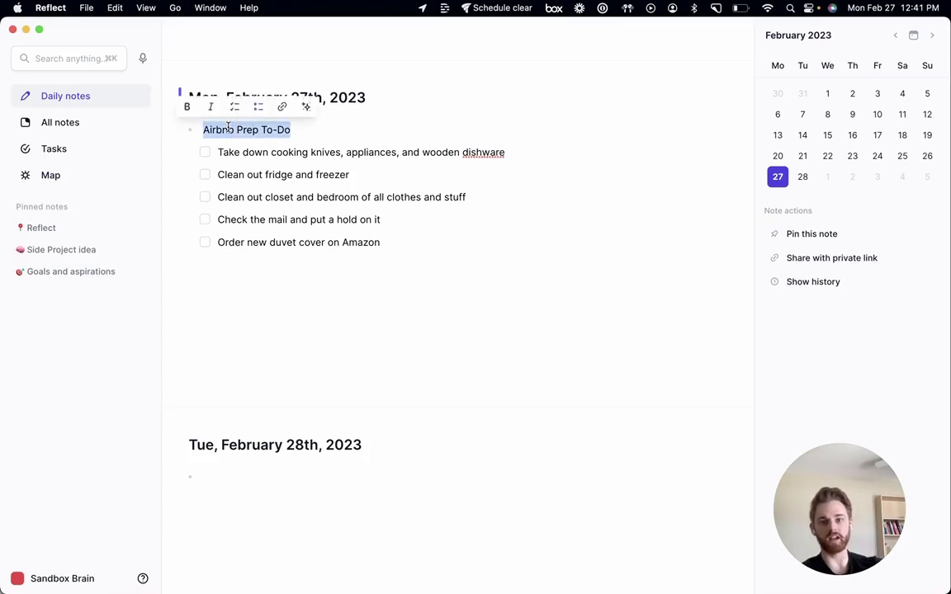
{"action": "type", "text": "[["}
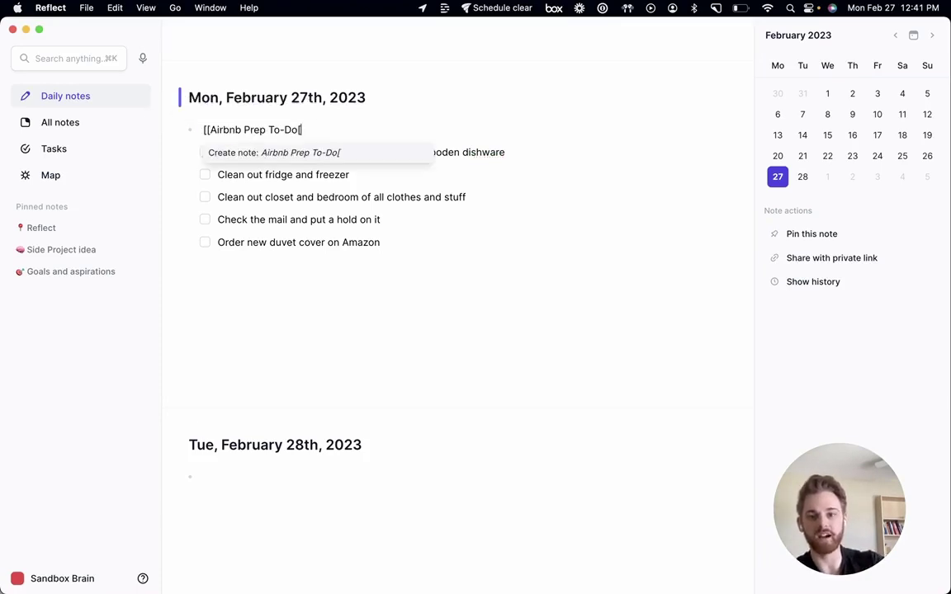
{"action": "key", "text": "Return"}
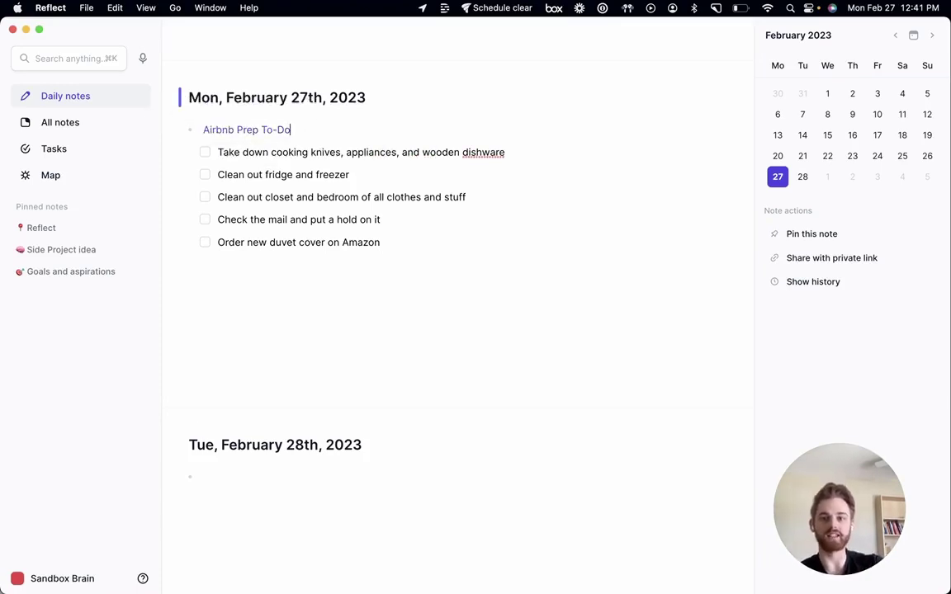